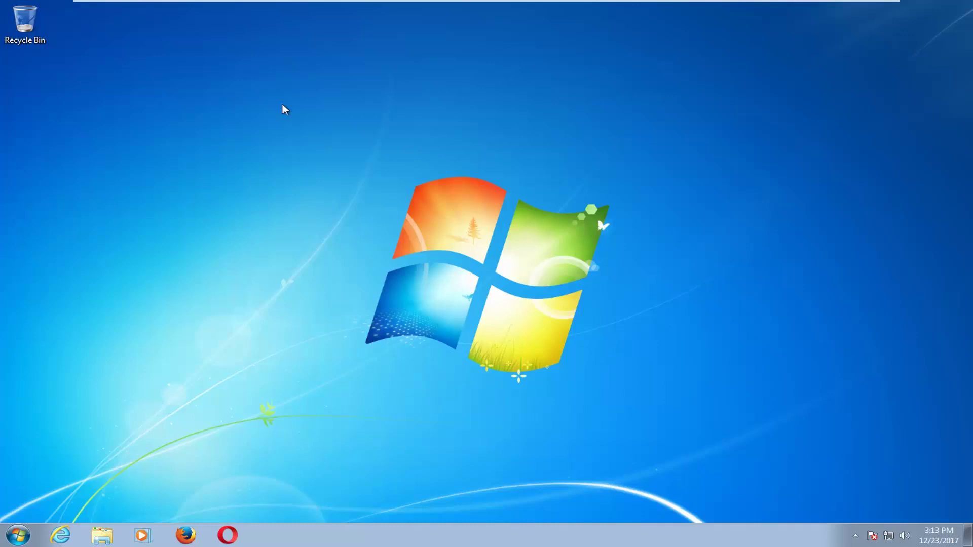
Apply the Windows Classic theme from Personalization, then close the Personalization window.
right_click(211, 81)
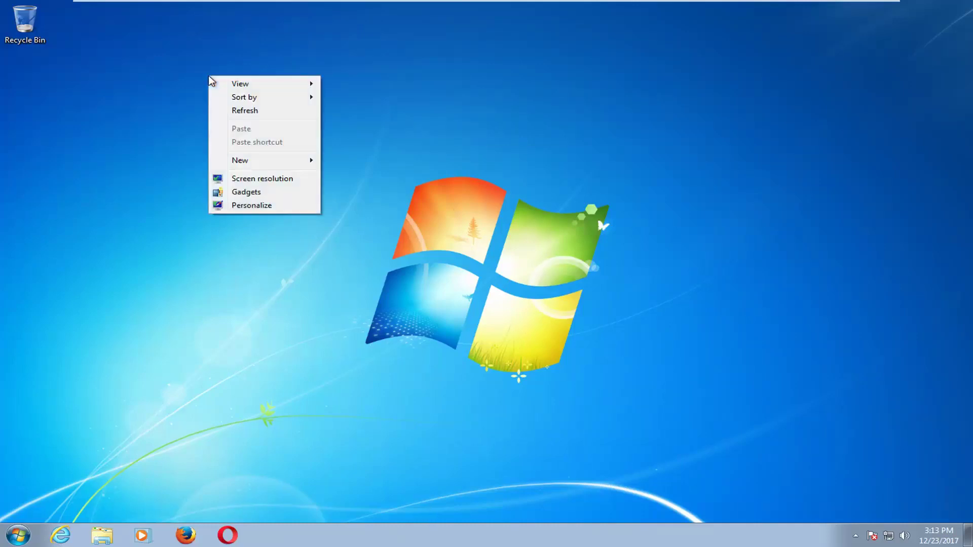
click(238, 205)
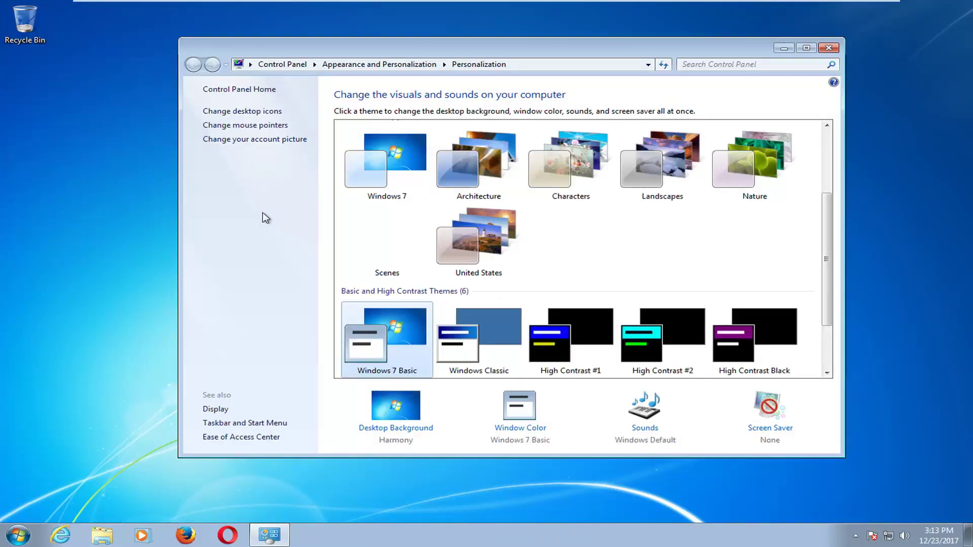
drag(827, 243, 817, 286)
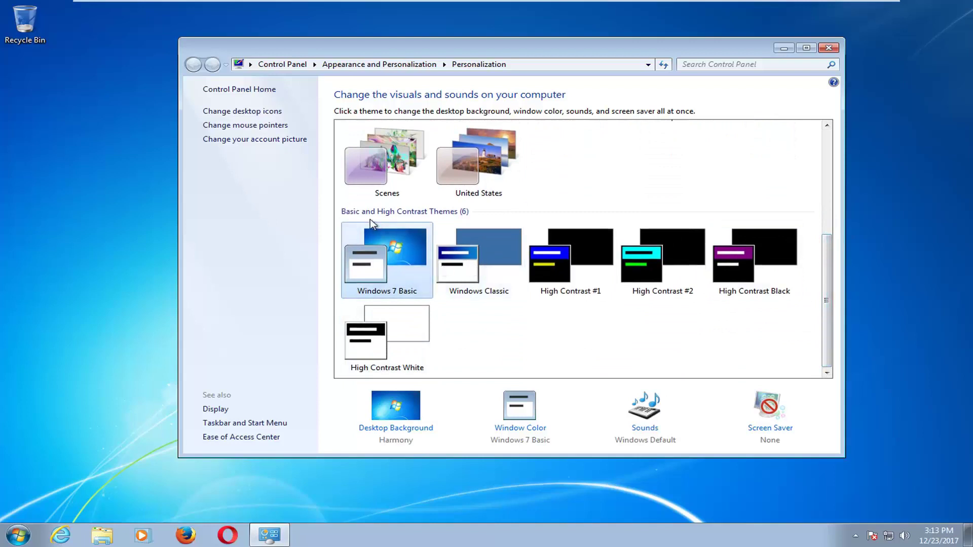
click(477, 253)
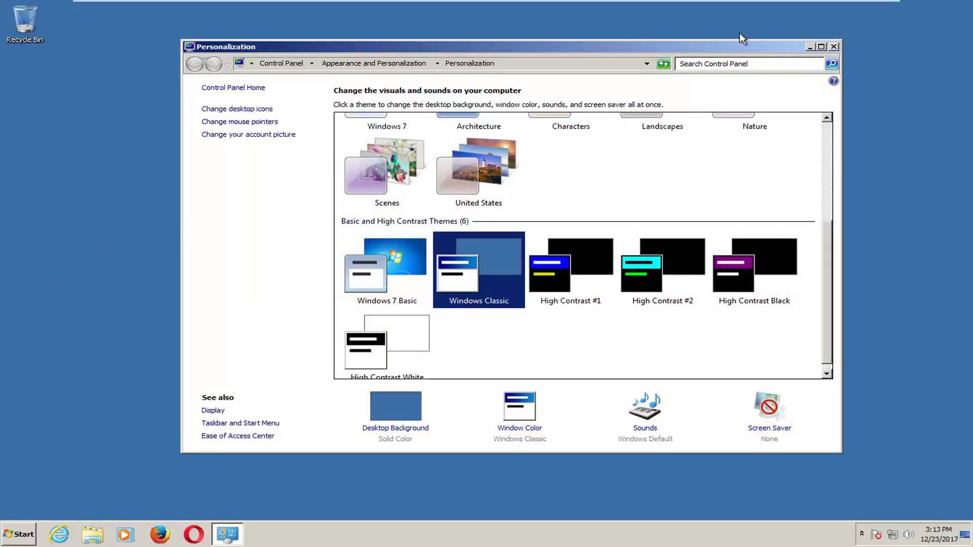
click(834, 47)
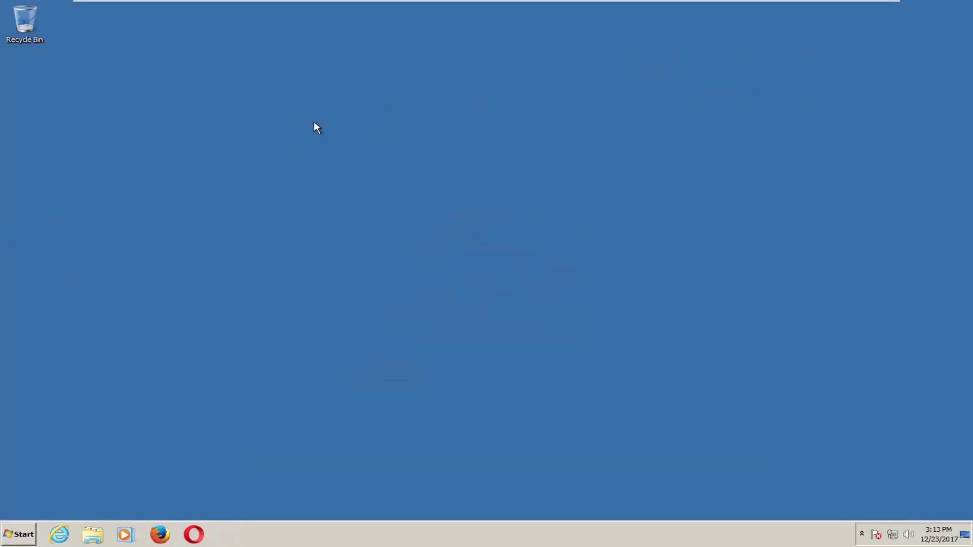
Set the second Landscapes picture (icy lake) from Windows Desktop Backgrounds as the only wallpaper and save.
right_click(291, 84)
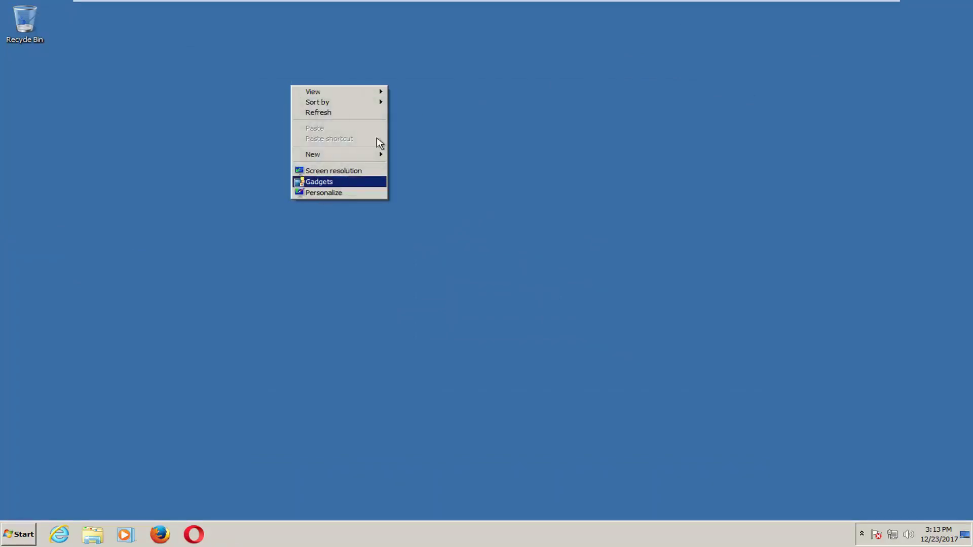
click(321, 196)
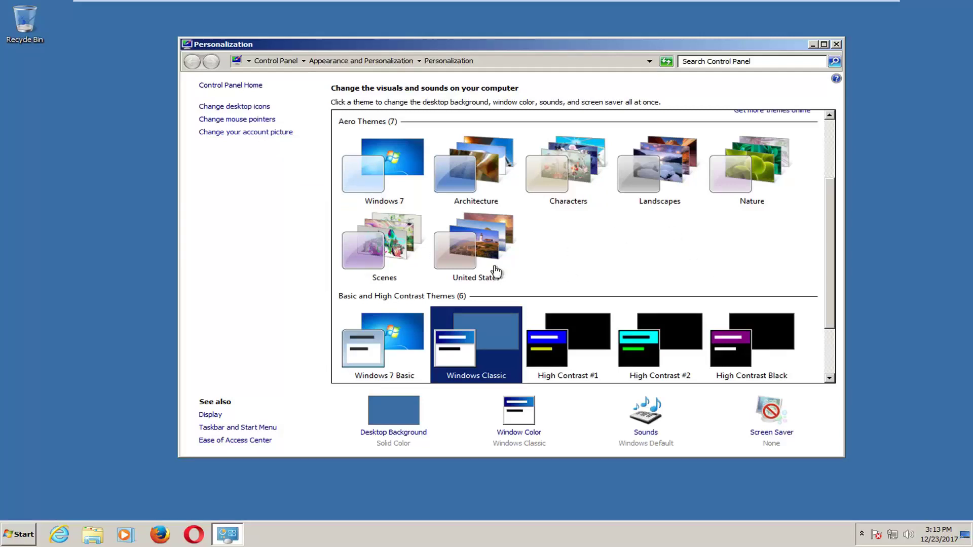
scroll(618, 229, down, 1)
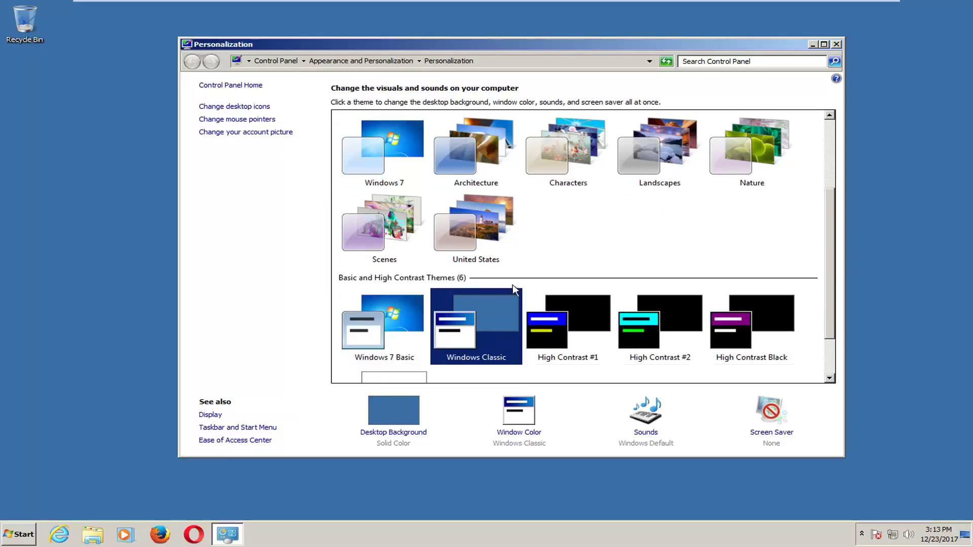
click(388, 433)
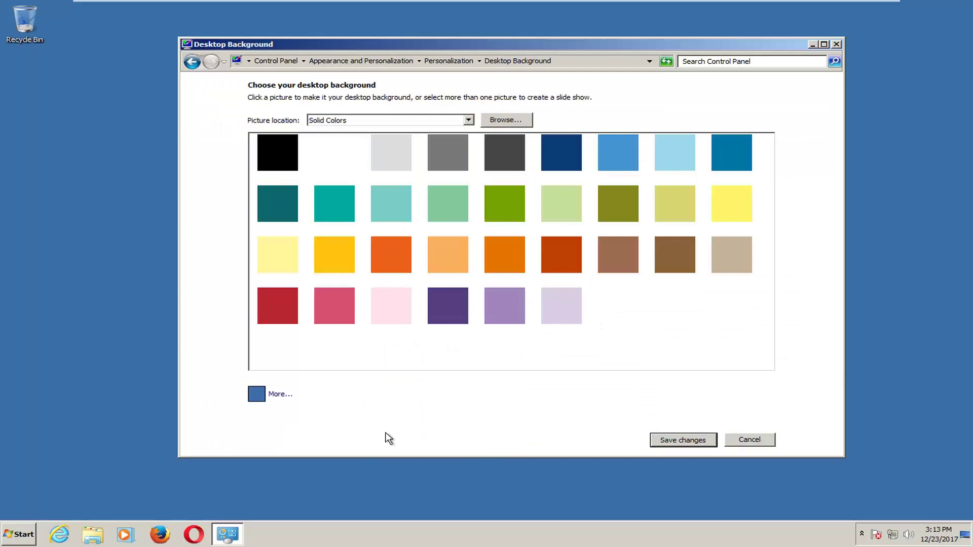
click(364, 121)
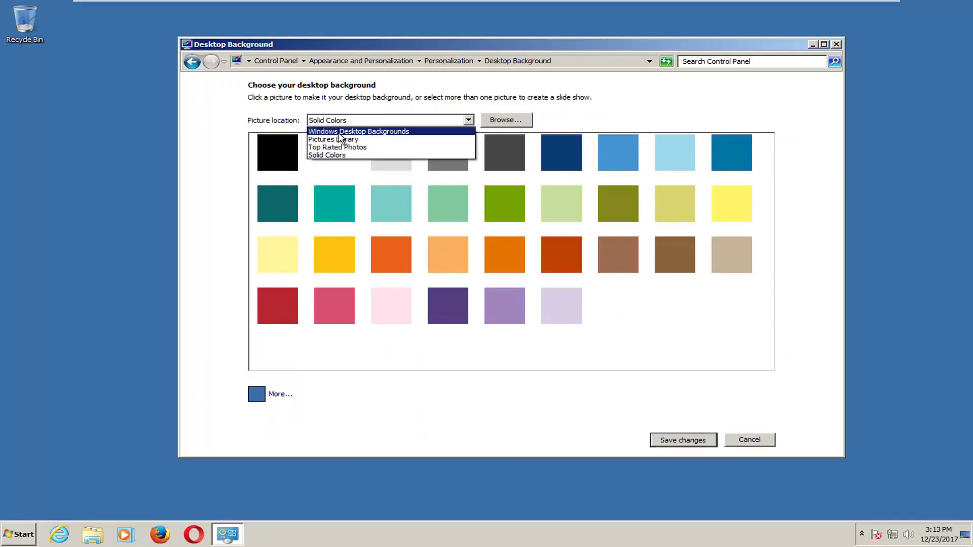
click(339, 131)
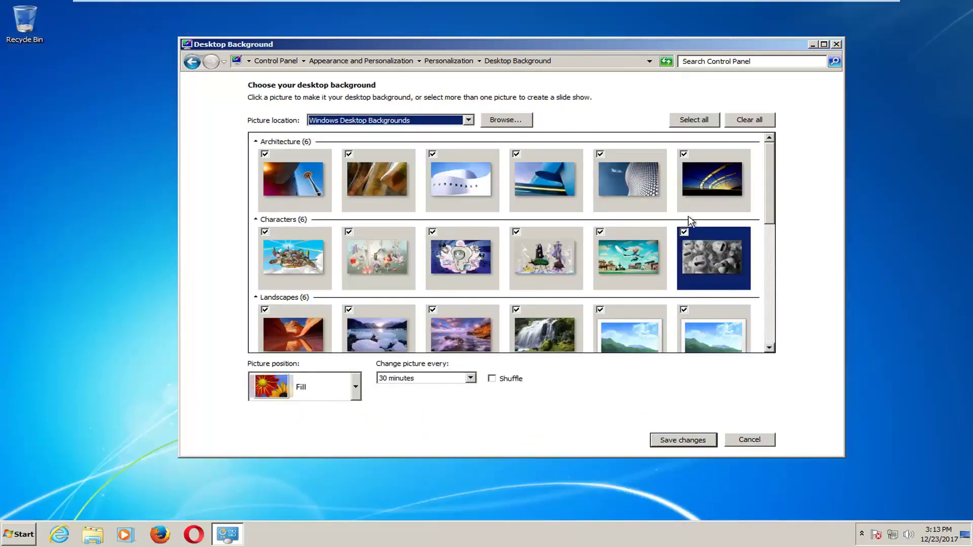
click(388, 336)
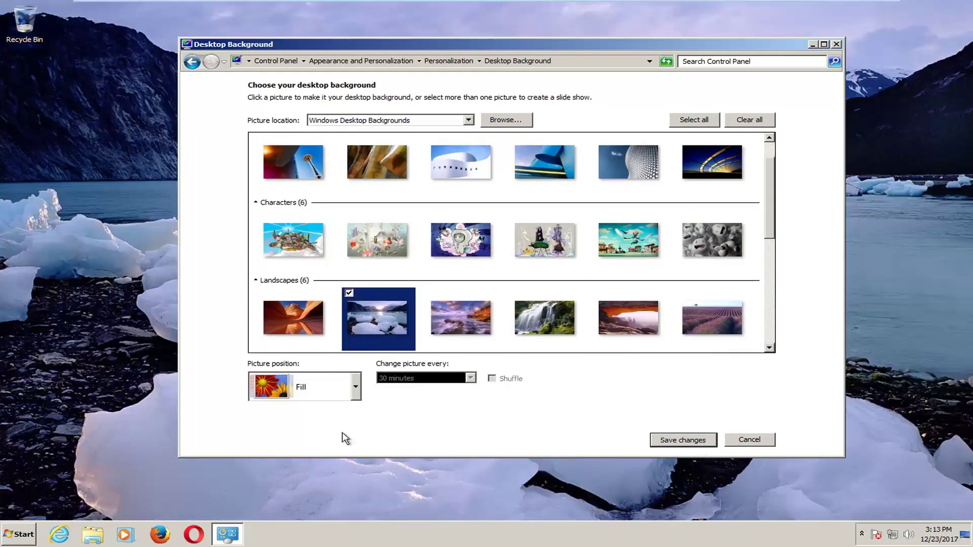
click(701, 443)
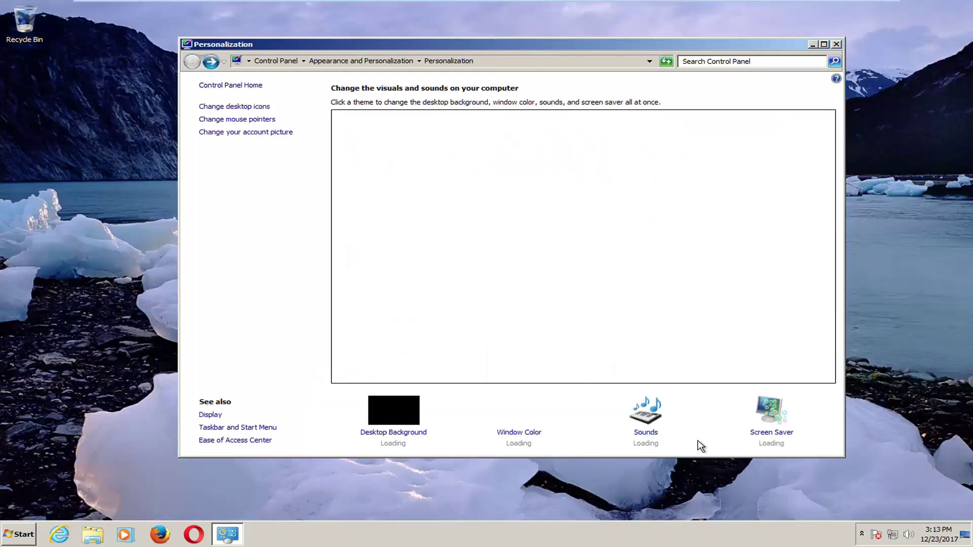
click(836, 44)
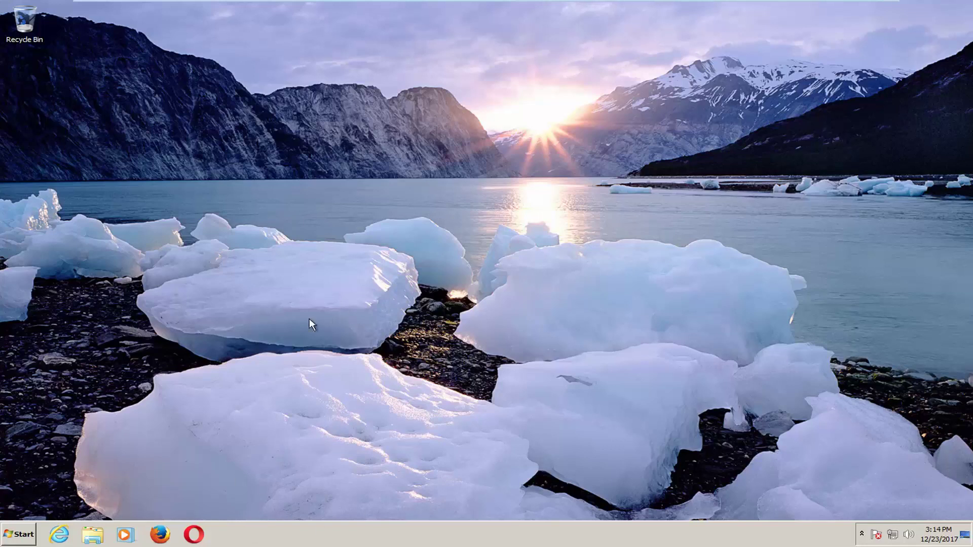
Search 'programs and features' to open it and select Microsoft .NET Framework 4 Client Profile.
key(super)
key(Escape)
click(17, 541)
text(pr)
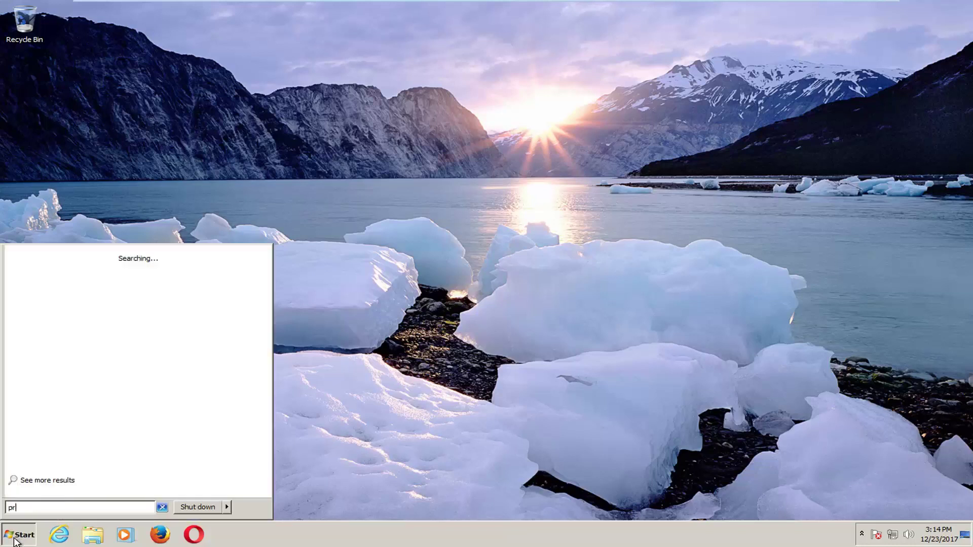
text(ograms and d)
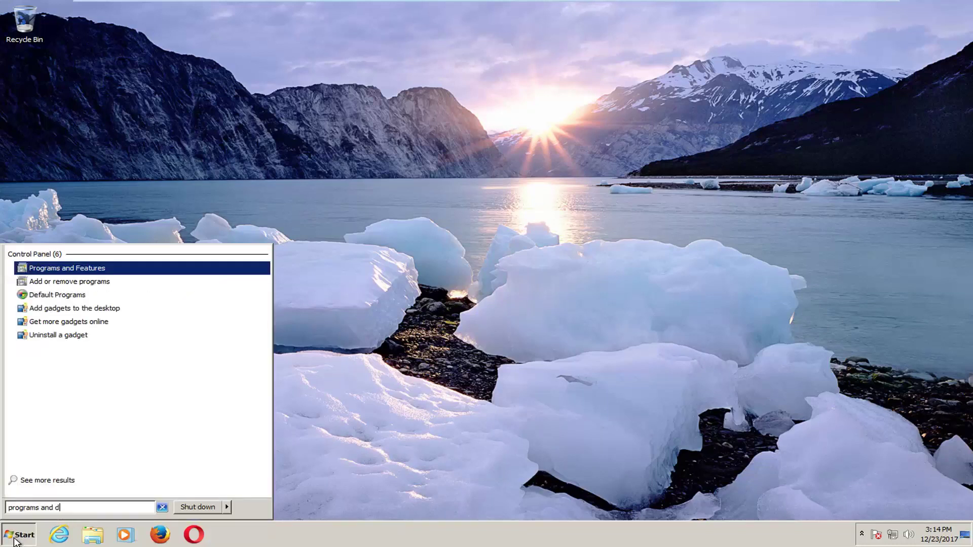
key(BackSpace)
text(fea)
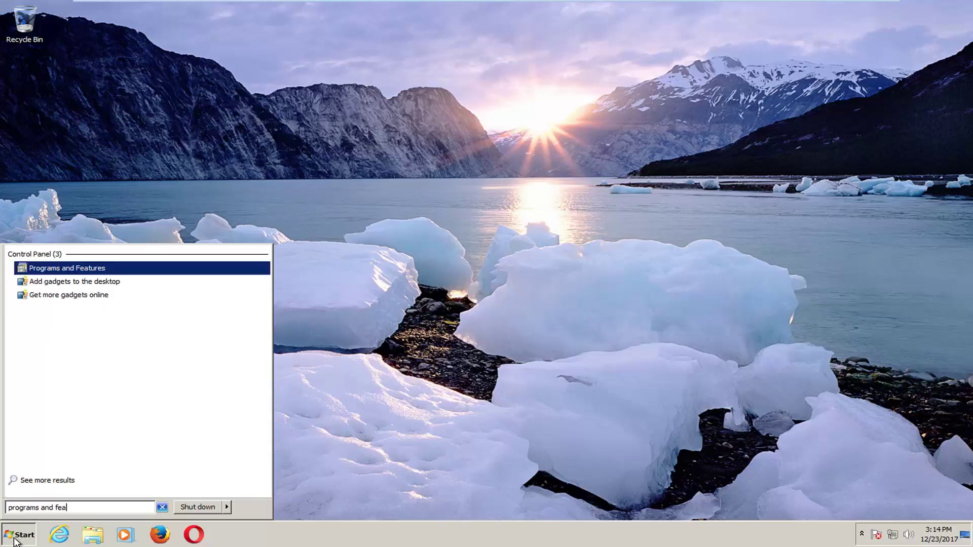
click(56, 269)
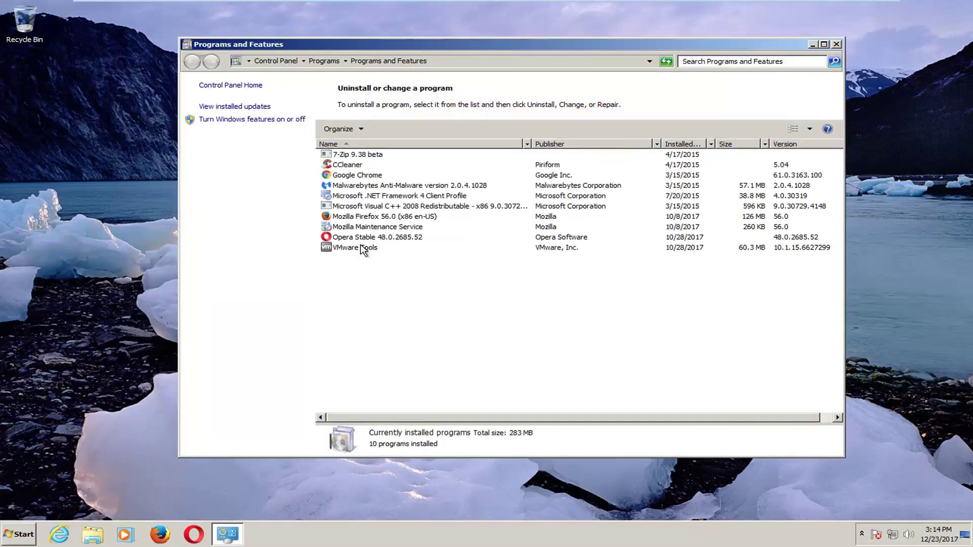
click(362, 198)
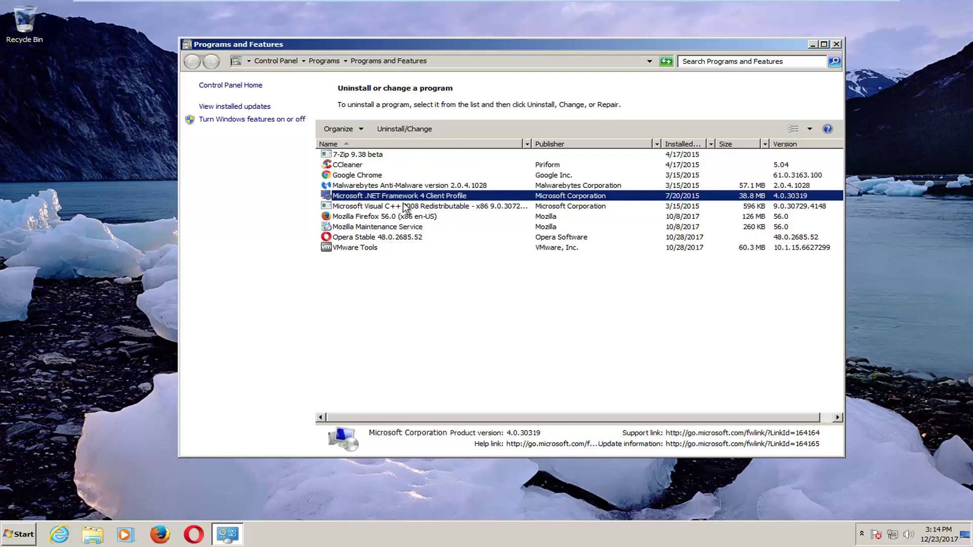
Close Programs and Features and launch msconfig (System Configuration) as administrator.
click(836, 45)
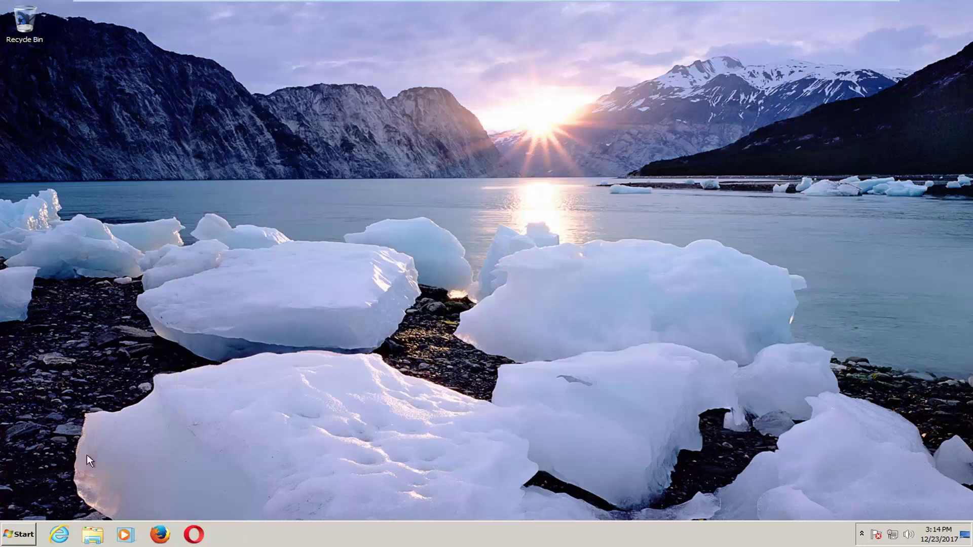
click(19, 534)
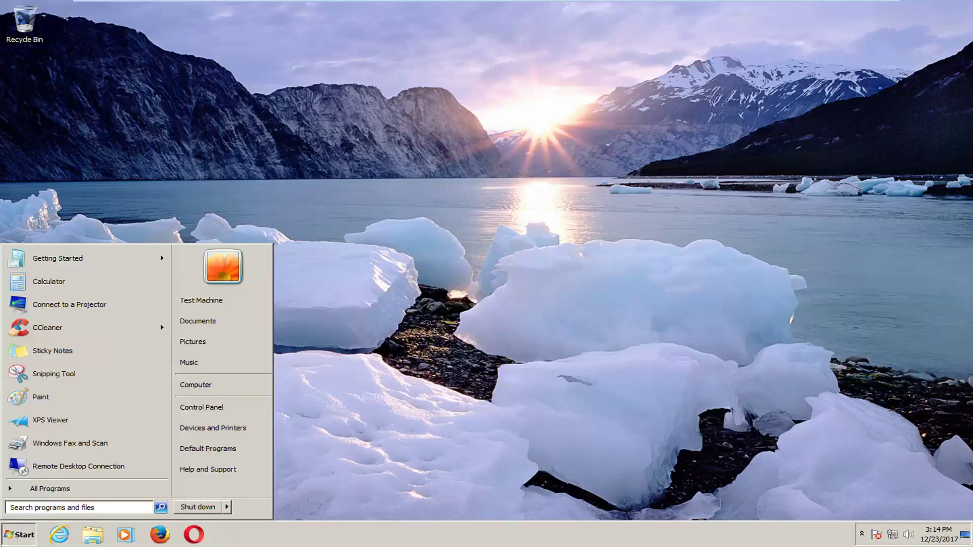
text(msconfig)
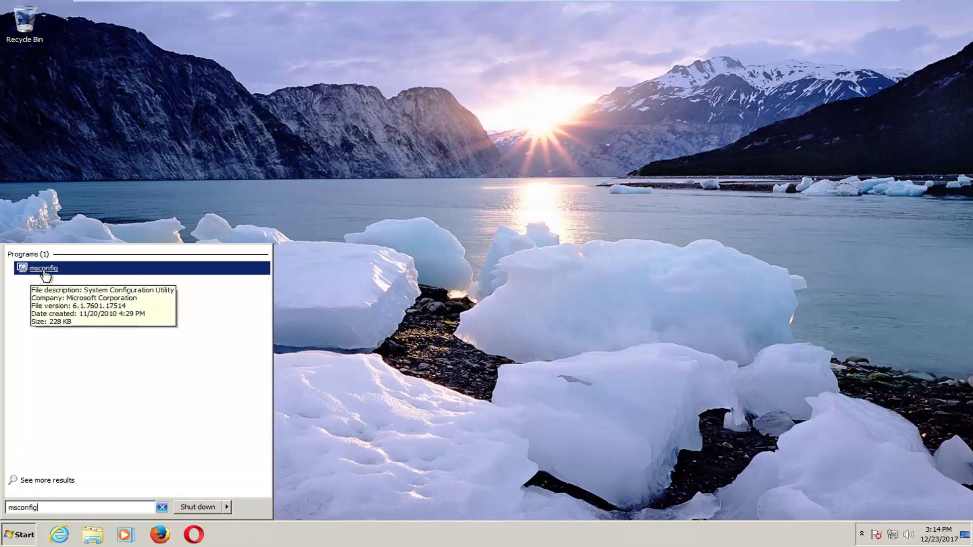
right_click(45, 271)
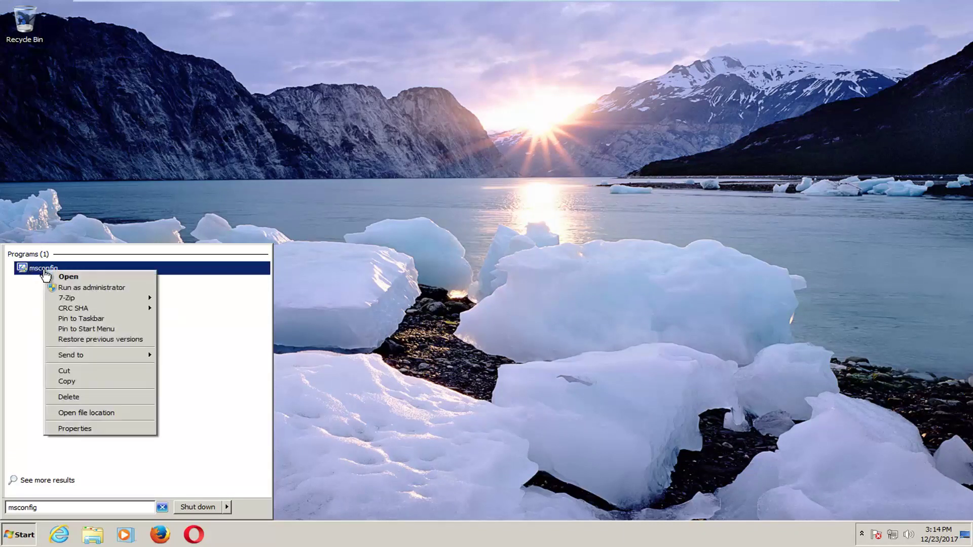
click(67, 288)
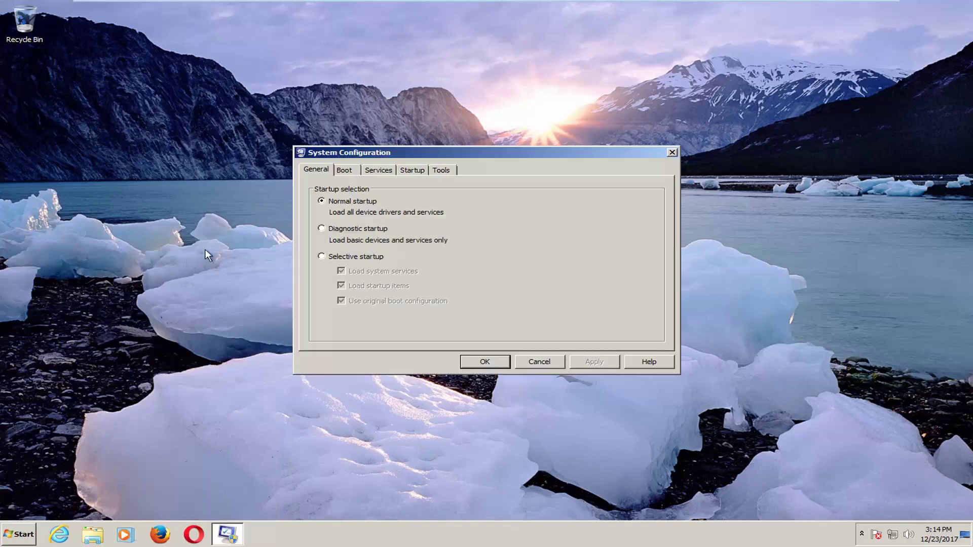
Uncheck VMware Tools on the Startup tab, apply, and exit without restarting.
click(410, 171)
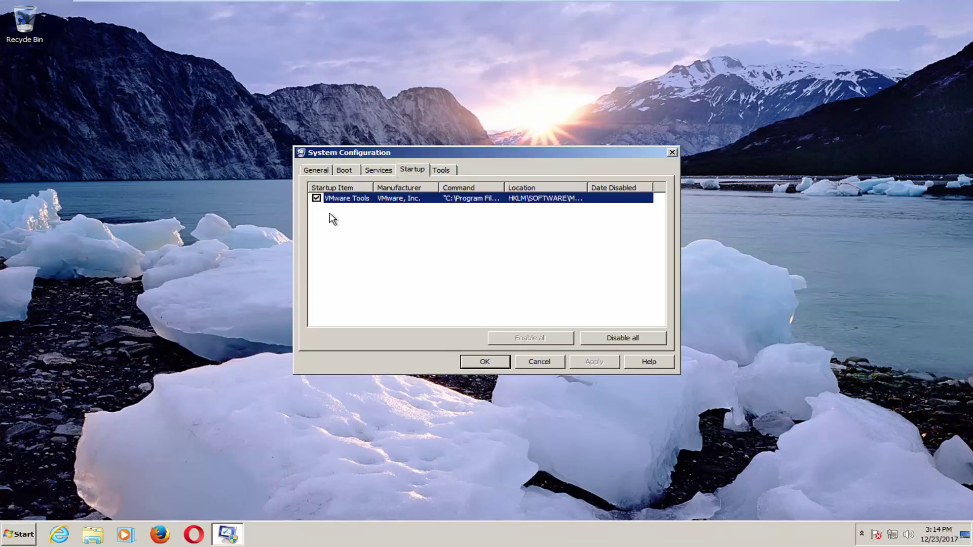
click(444, 242)
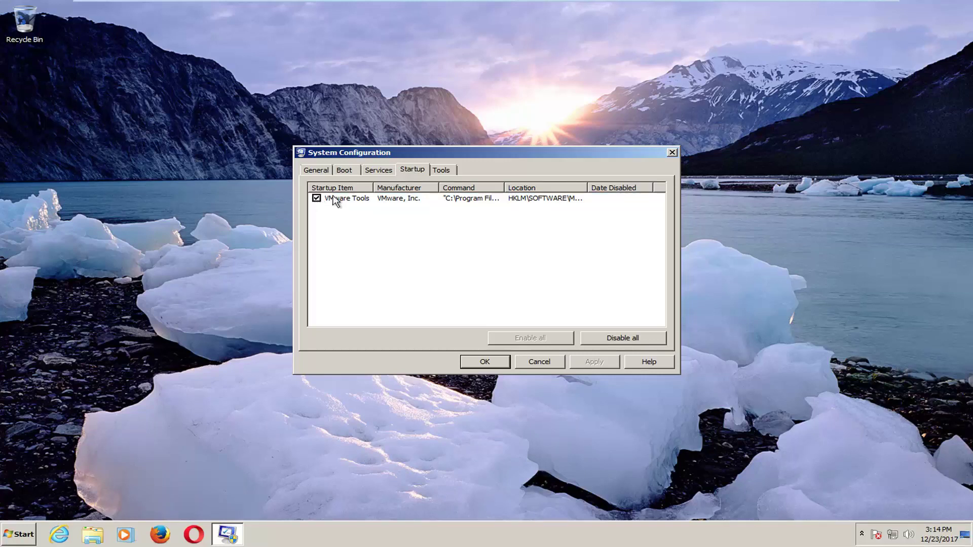
drag(373, 187, 406, 187)
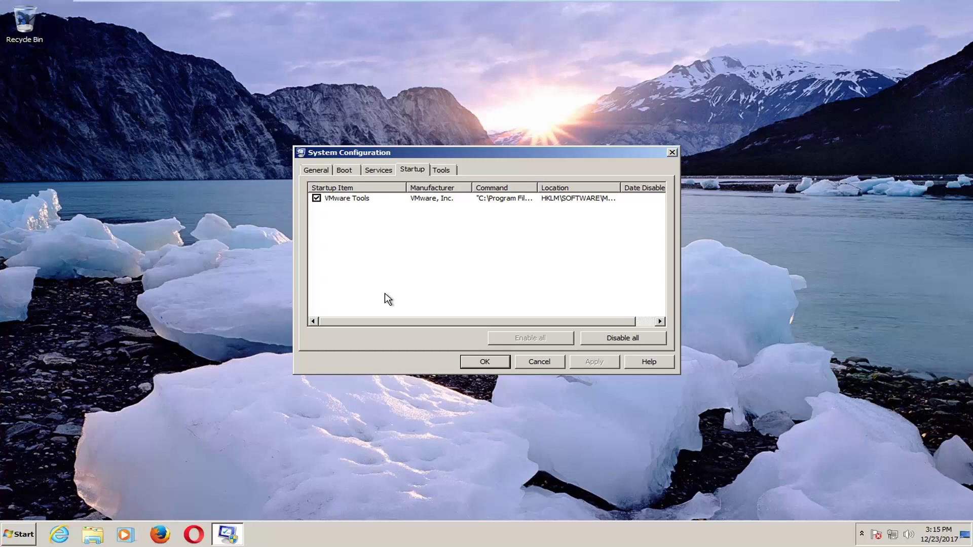
click(316, 199)
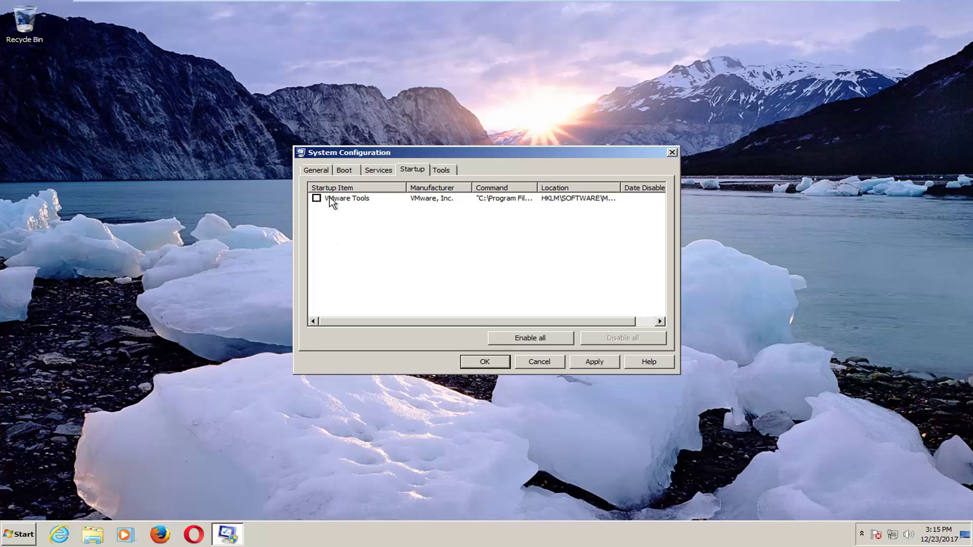
click(592, 363)
click(473, 363)
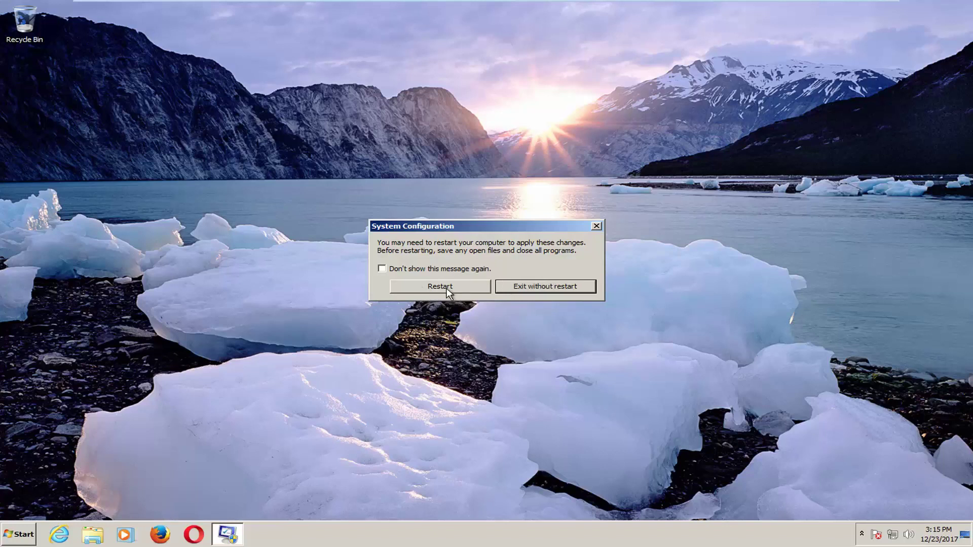
click(536, 285)
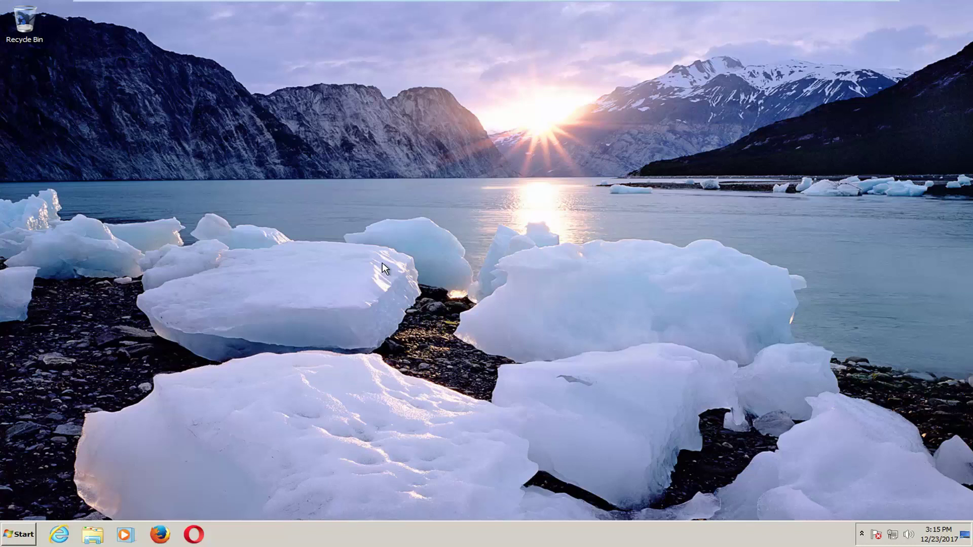
Search 'system' in the Start menu and open the Control Panel System page.
click(16, 533)
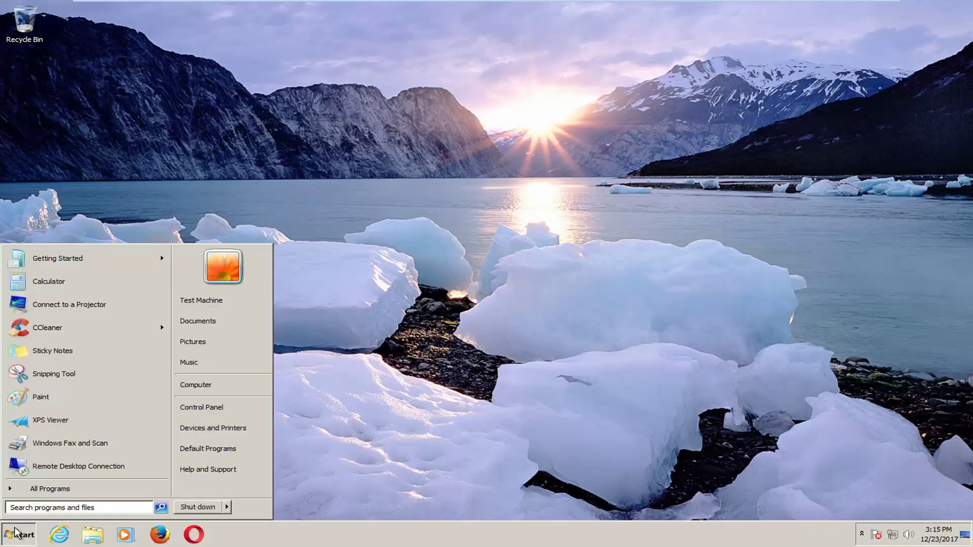
text(system)
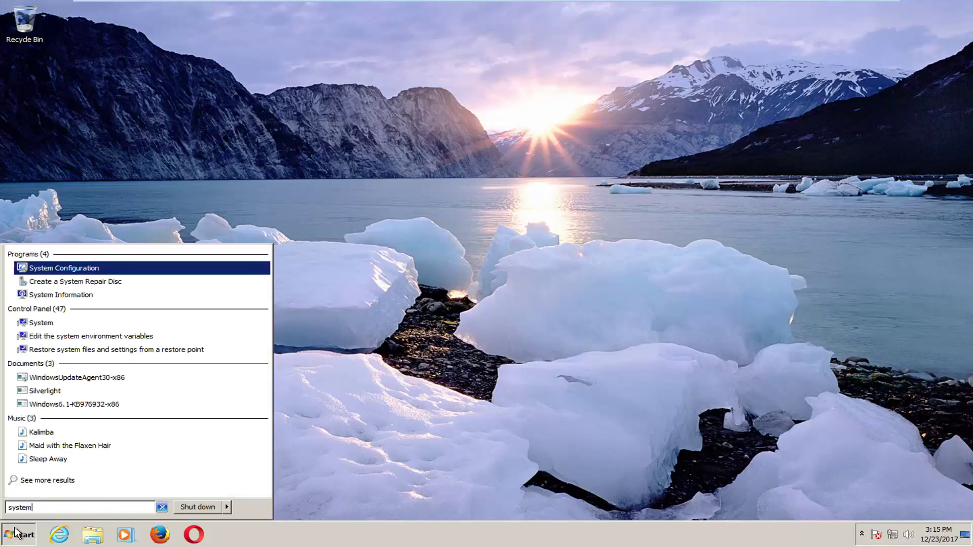
click(41, 323)
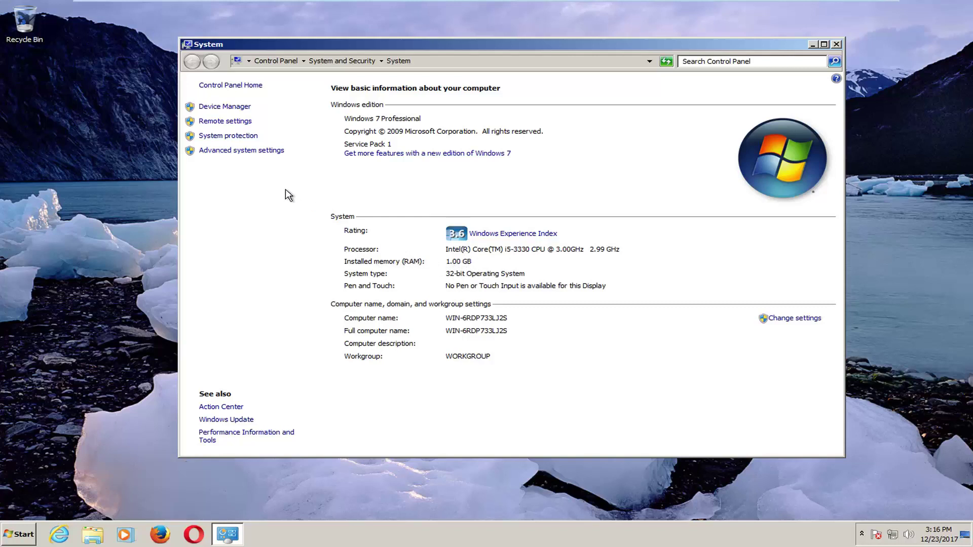
Open Advanced system settings, then Performance Options' Advanced tab showing the 1024 MB paging file.
click(236, 152)
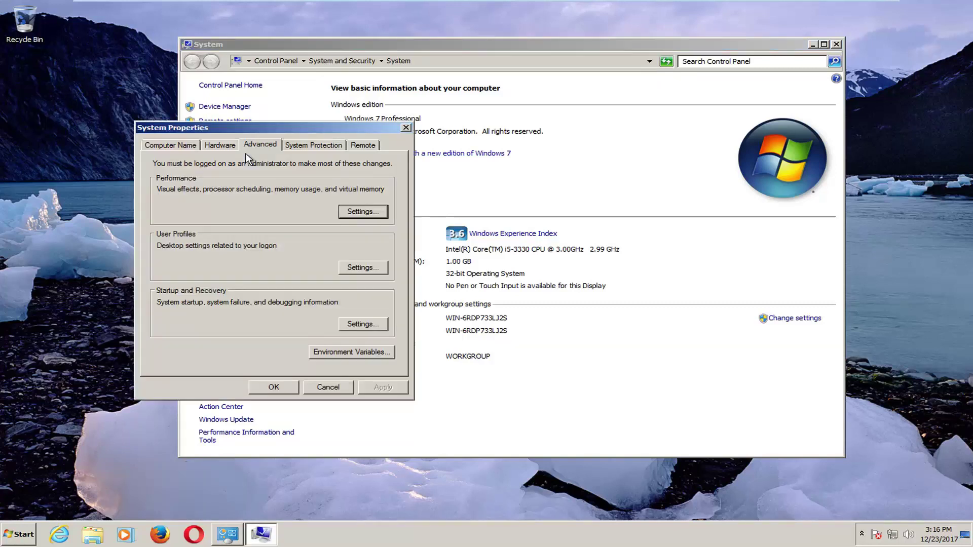
drag(245, 129, 439, 107)
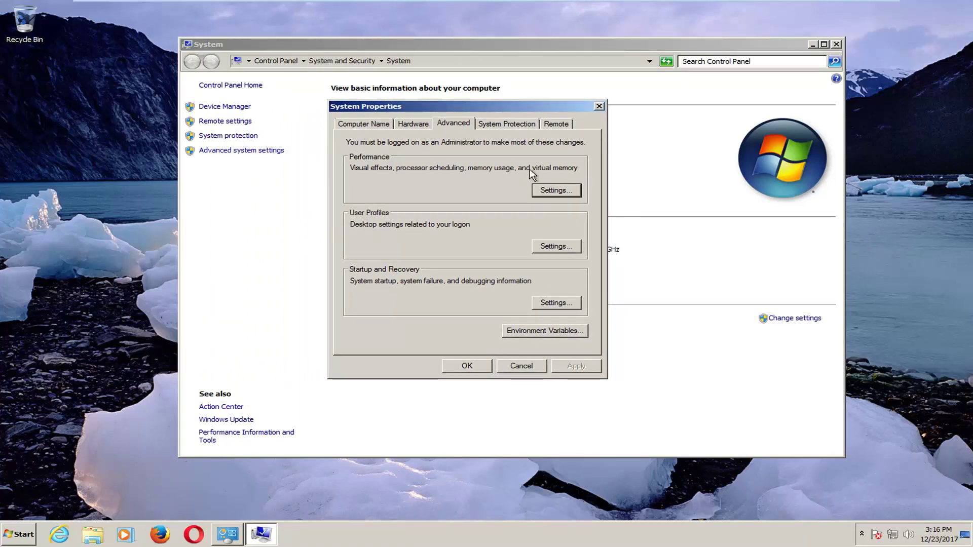
click(552, 193)
drag(479, 149, 487, 98)
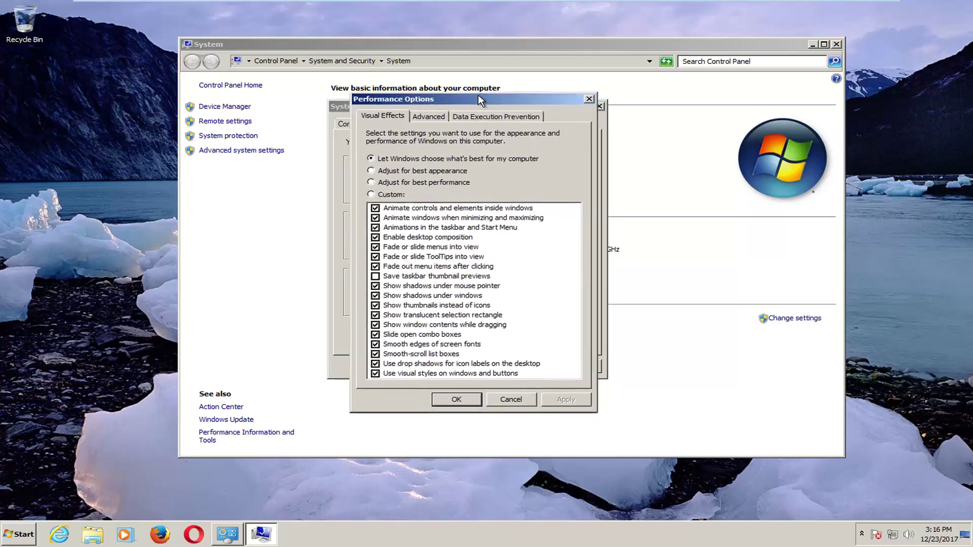
click(430, 115)
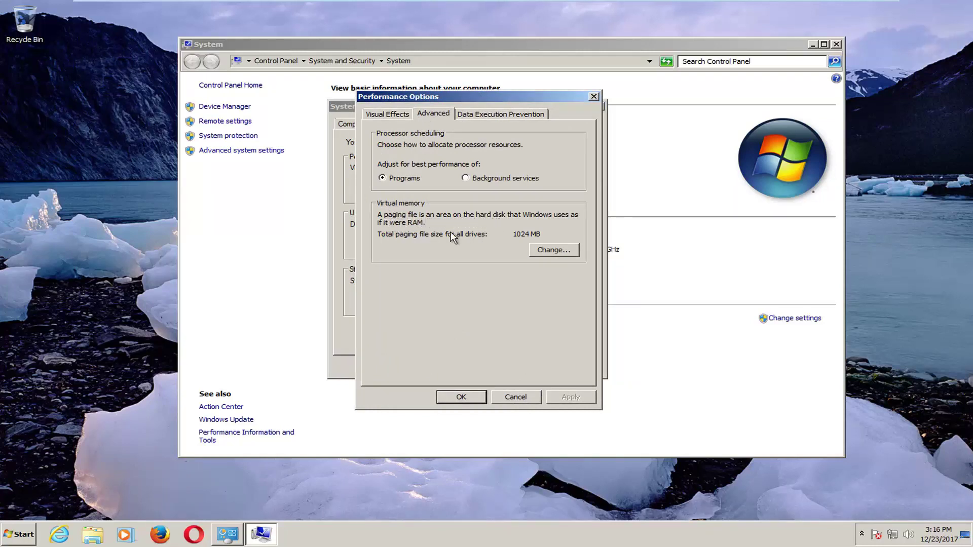
Disable automatic paging file management and enter a 1534 MB custom initial size for C:.
click(549, 251)
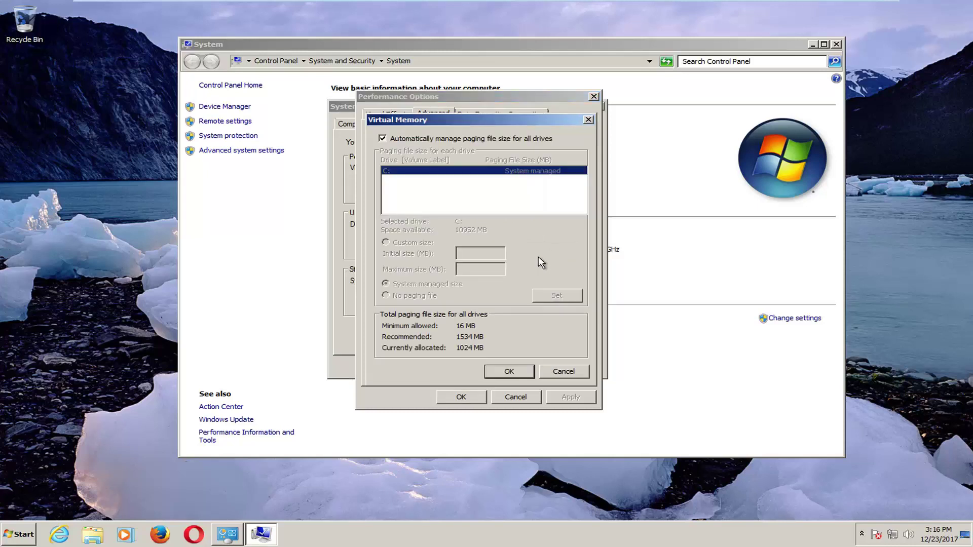
click(383, 139)
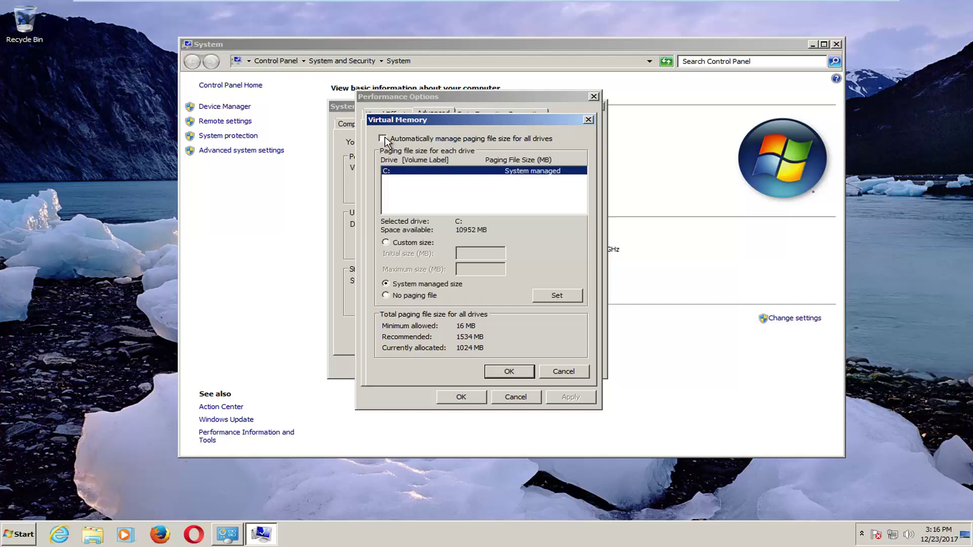
click(386, 242)
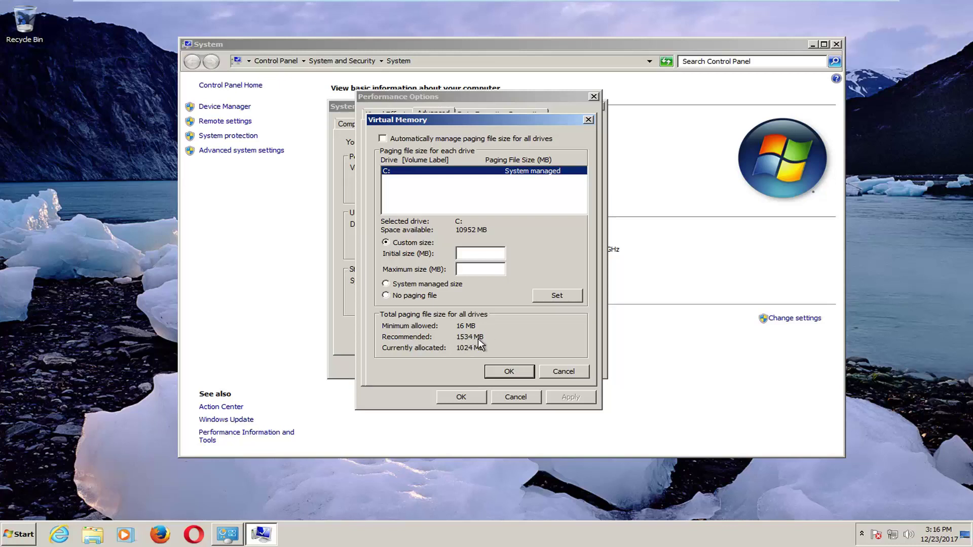
click(479, 252)
text(1534)
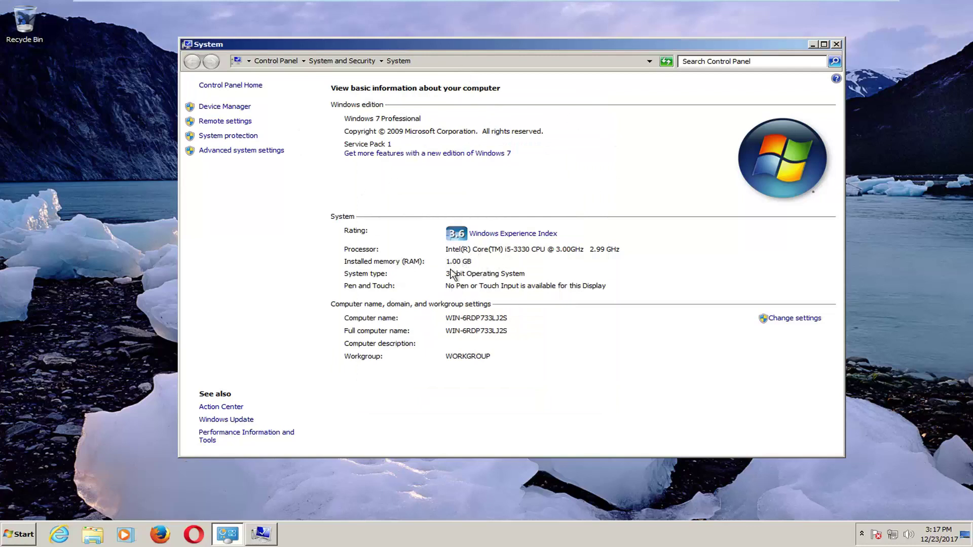
Launch Calculator via 'calc' and compute 1024*1.5 to get 1536.
click(24, 535)
text(calc)
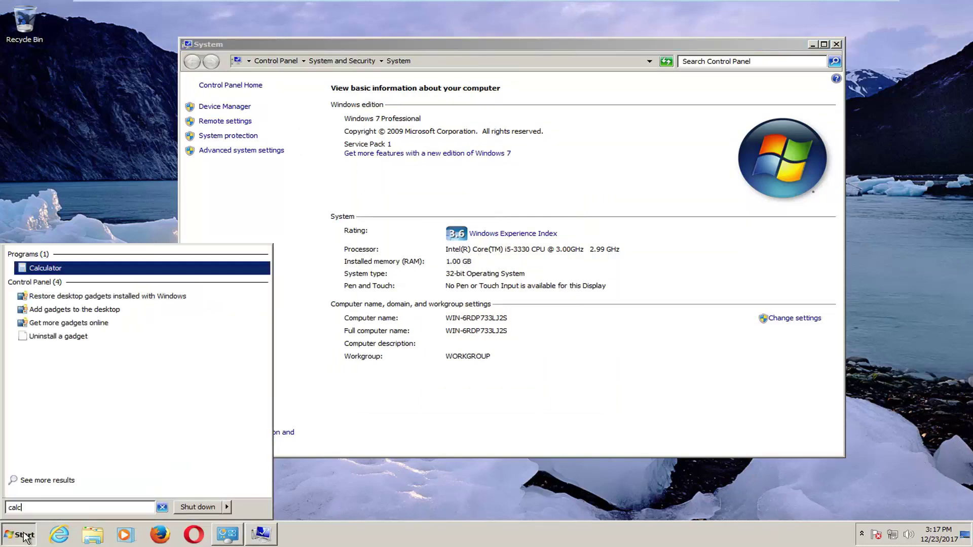
key(Return)
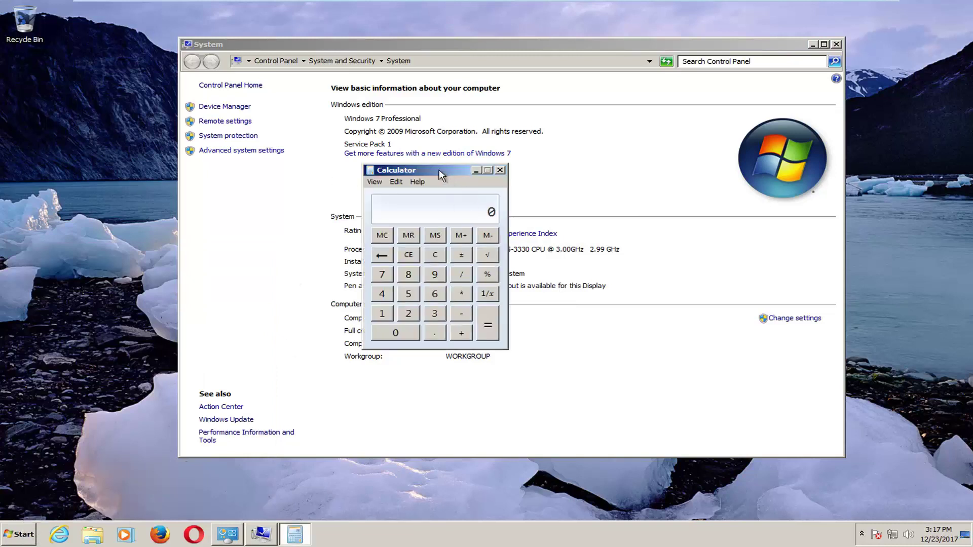
drag(438, 169, 629, 160)
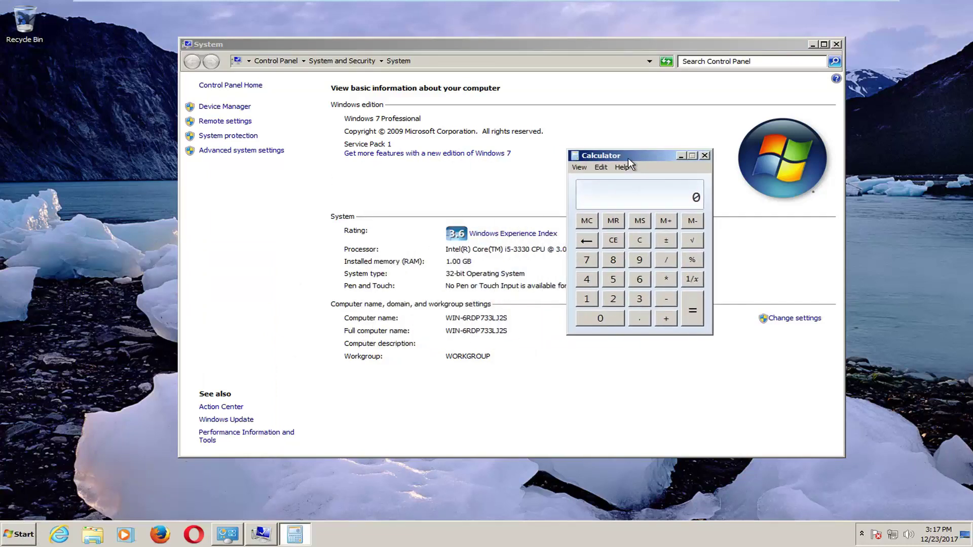
text(1024*1.5)
key(Return)
Enter 1536 as the maximum size and set the 1534–1536 MB custom paging file on C:.
click(256, 541)
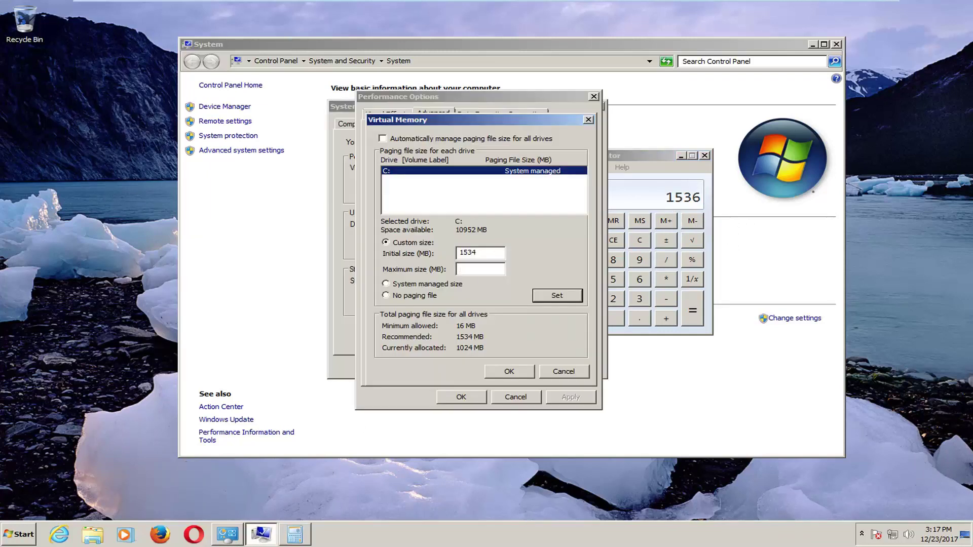
text(1536)
click(387, 284)
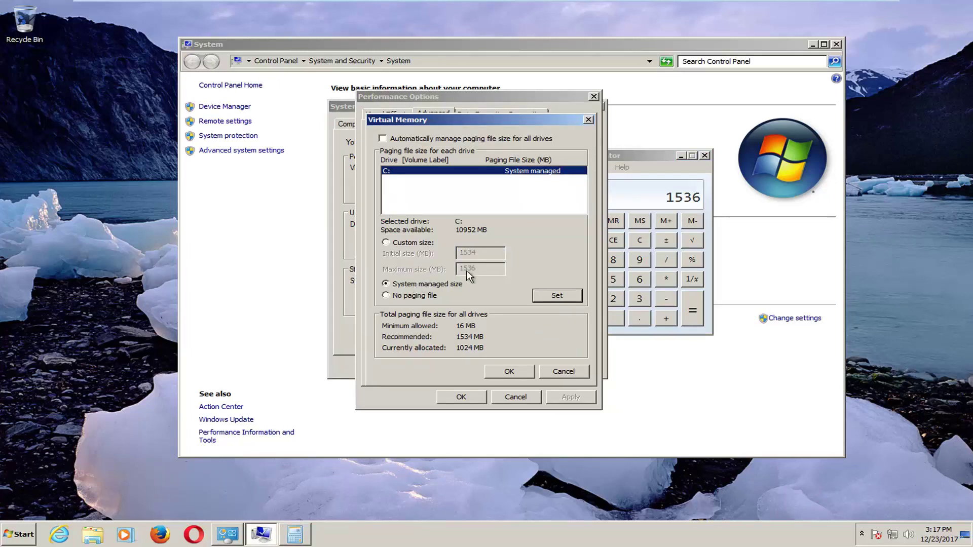
click(390, 296)
click(387, 243)
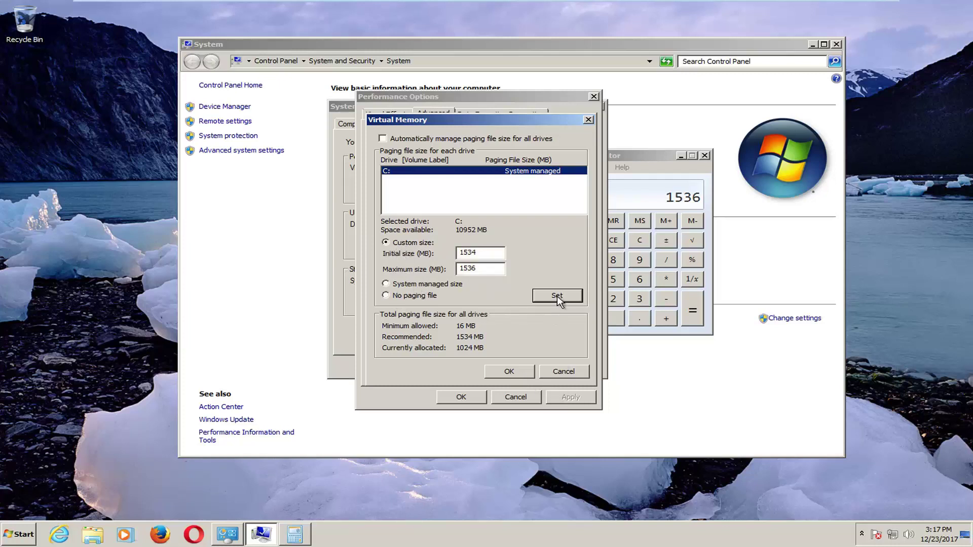
click(543, 298)
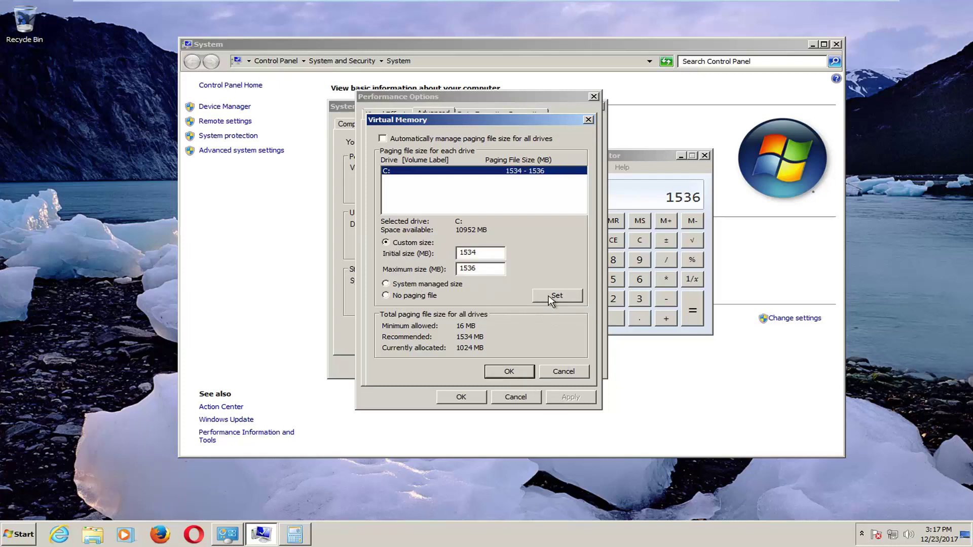
Confirm the virtual memory, performance and system property dialogs and choose Restart Later.
click(507, 372)
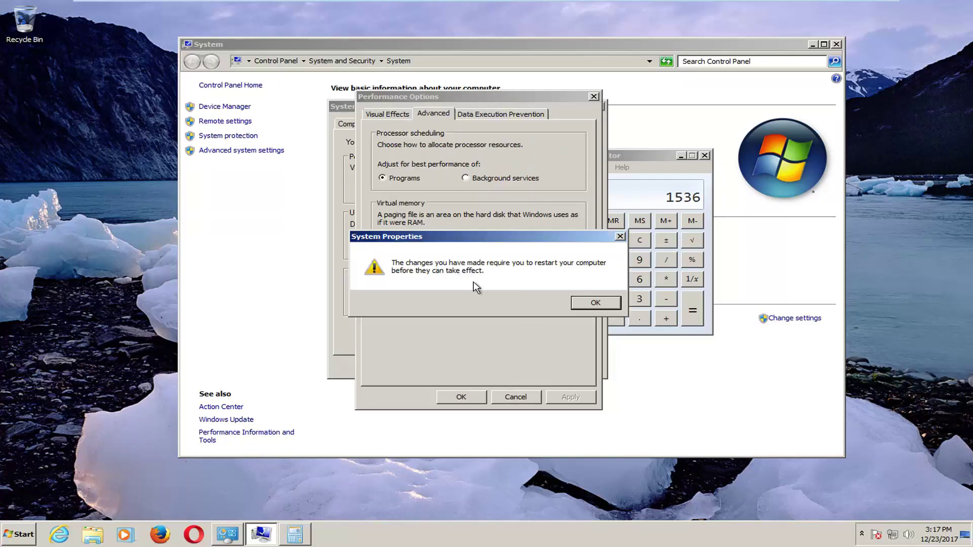
click(593, 304)
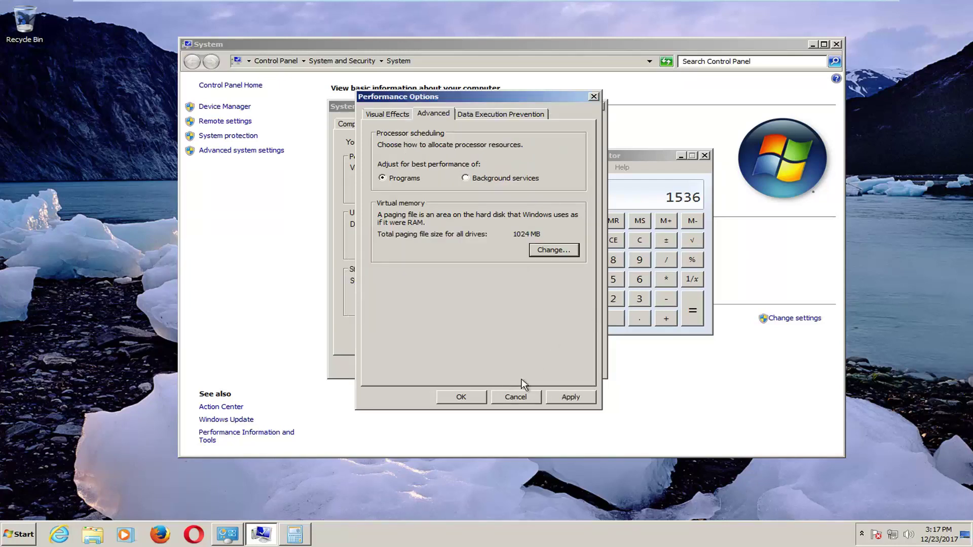
click(461, 398)
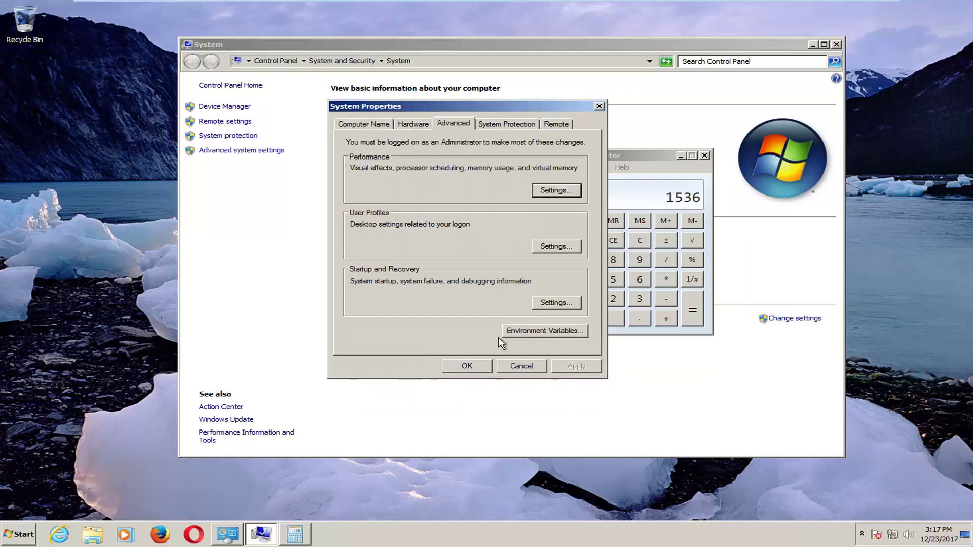
click(470, 368)
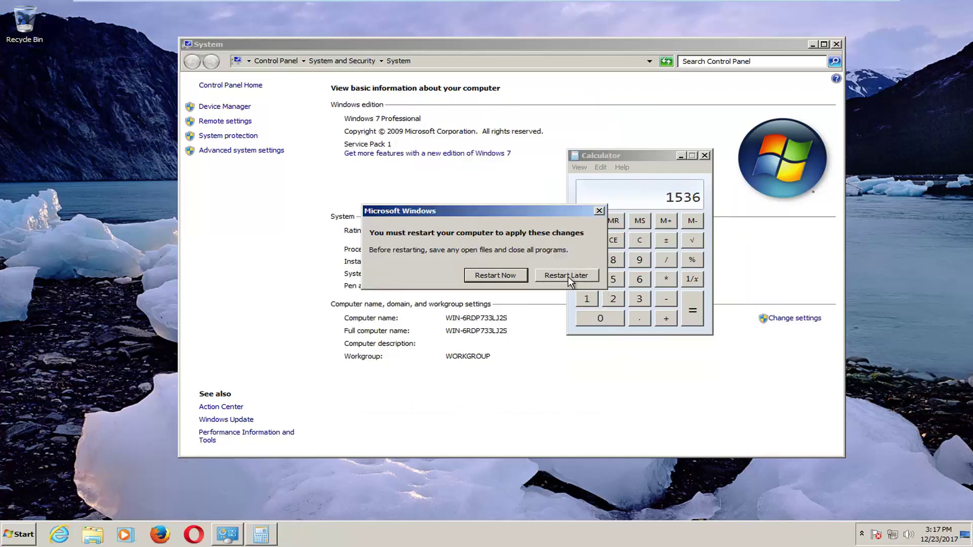
click(564, 275)
Close Calculator and the System page, leaving only the icy-lake desktop.
click(704, 155)
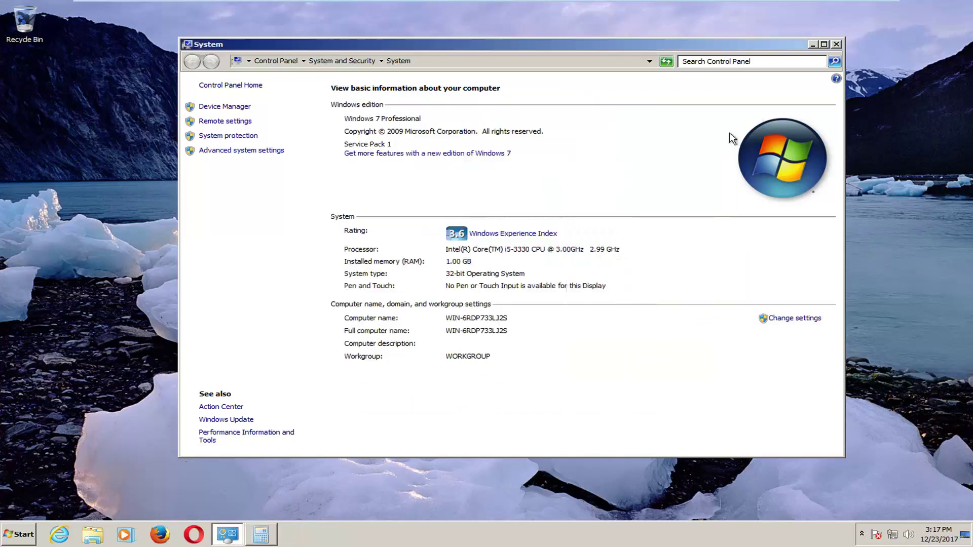
click(836, 44)
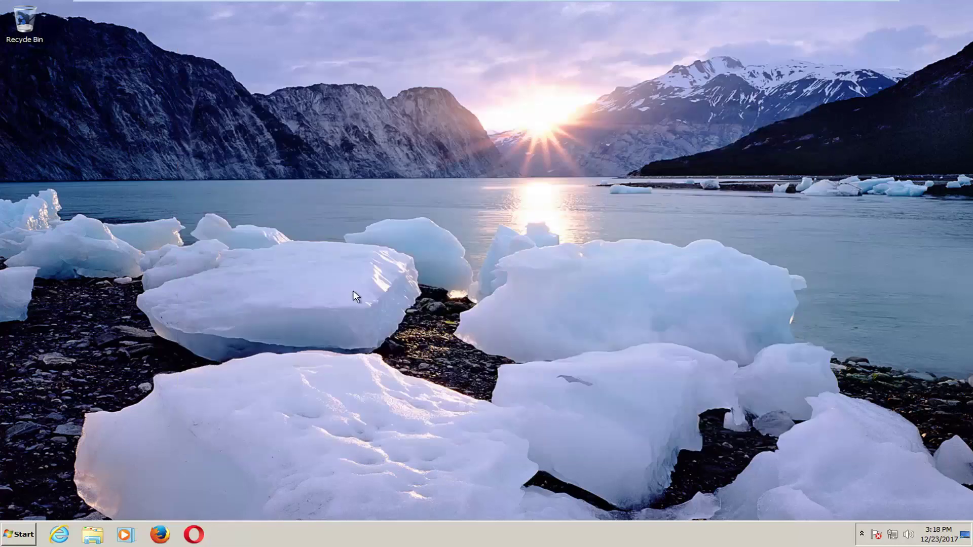